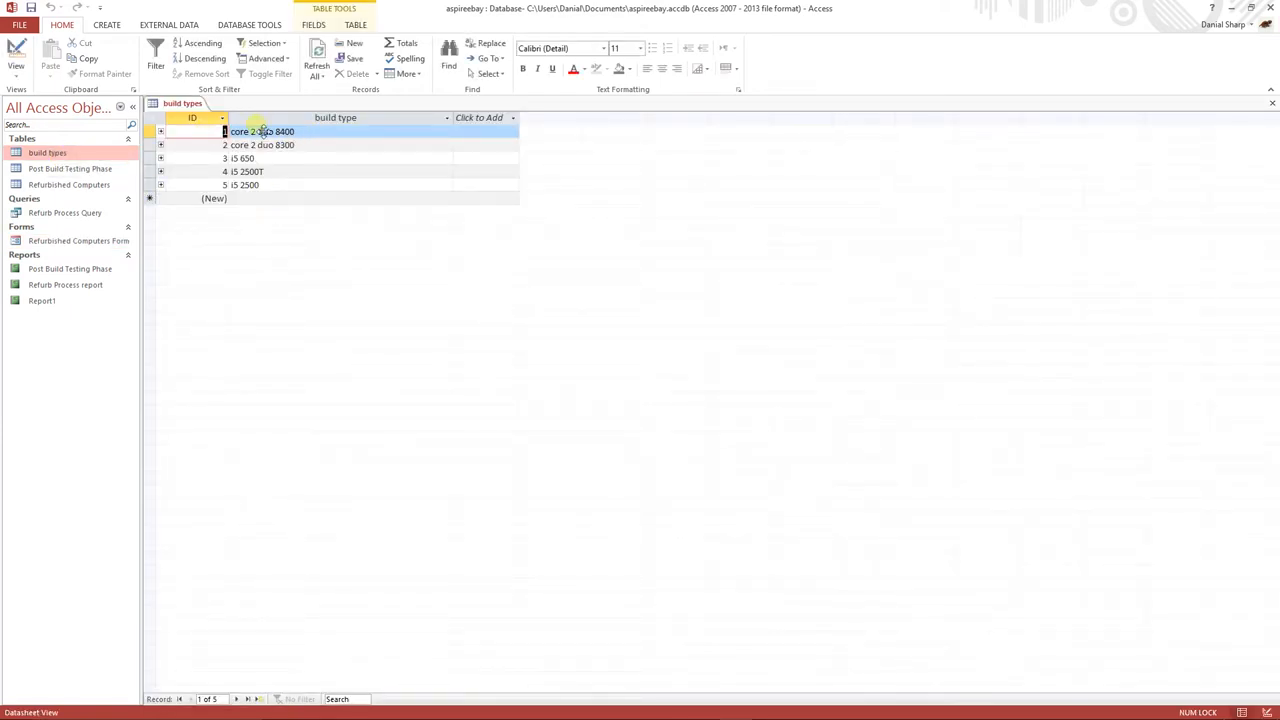
Review the processor models in the build types table and open the Refurbished Computers table.
drag(237, 134, 298, 133)
drag(232, 159, 236, 190)
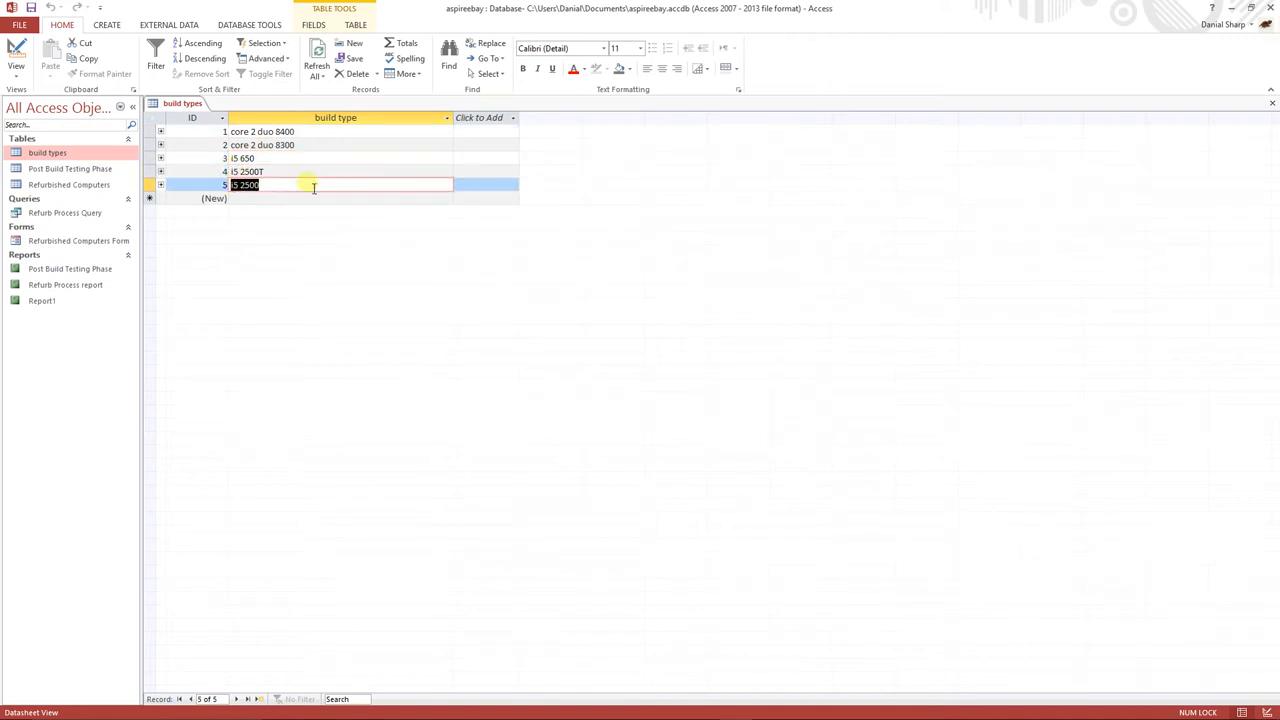
double_click(75, 187)
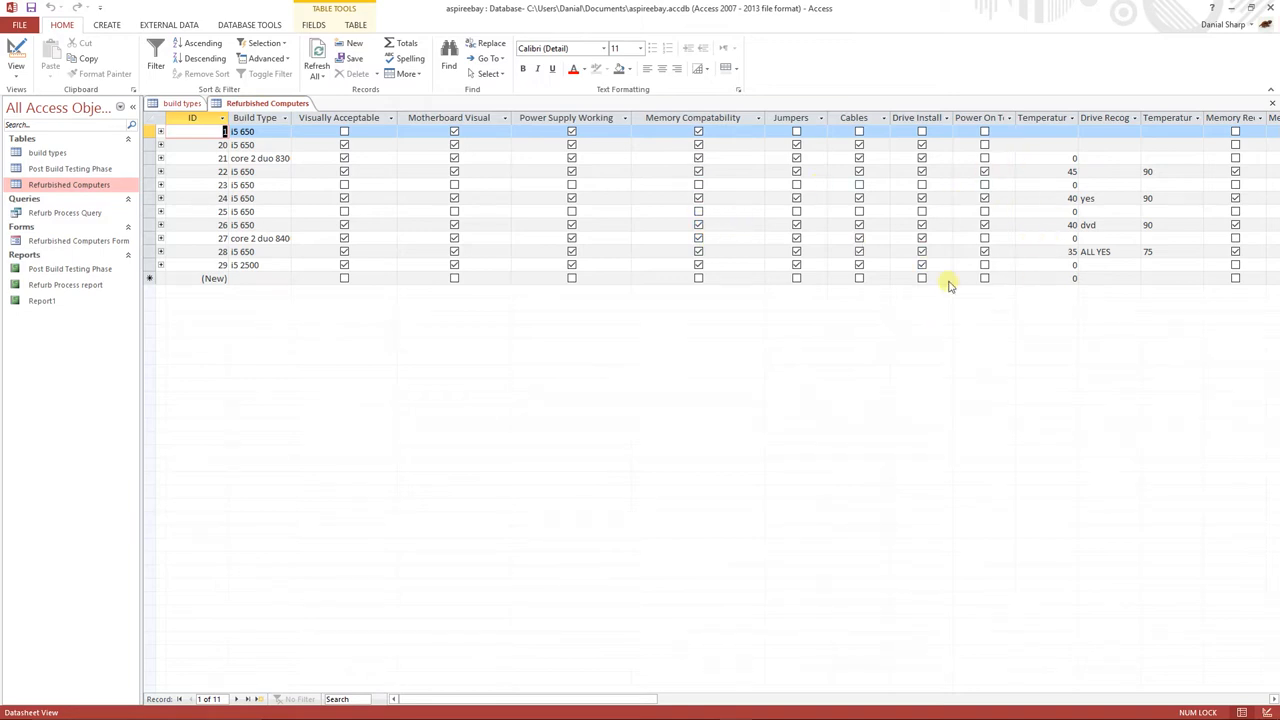
Open the Refurbished Computers Form and set the new record's Build Type to i5 2500.
double_click(64, 243)
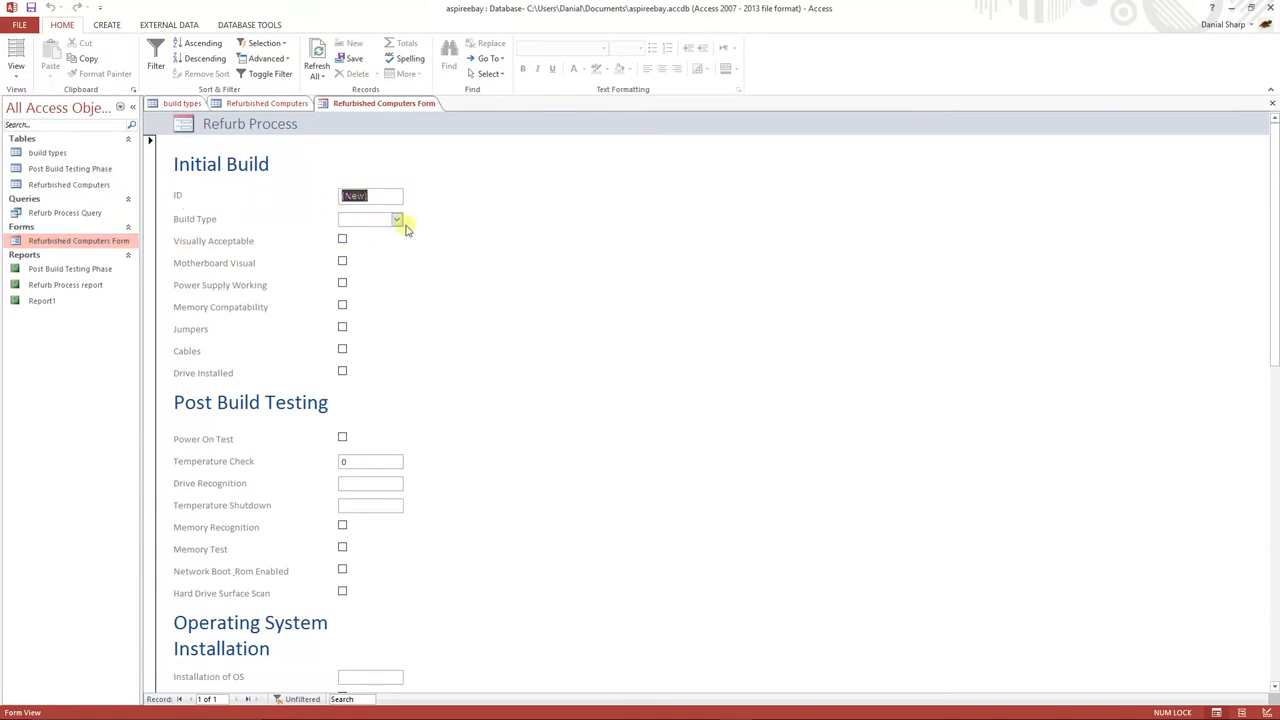
click(396, 221)
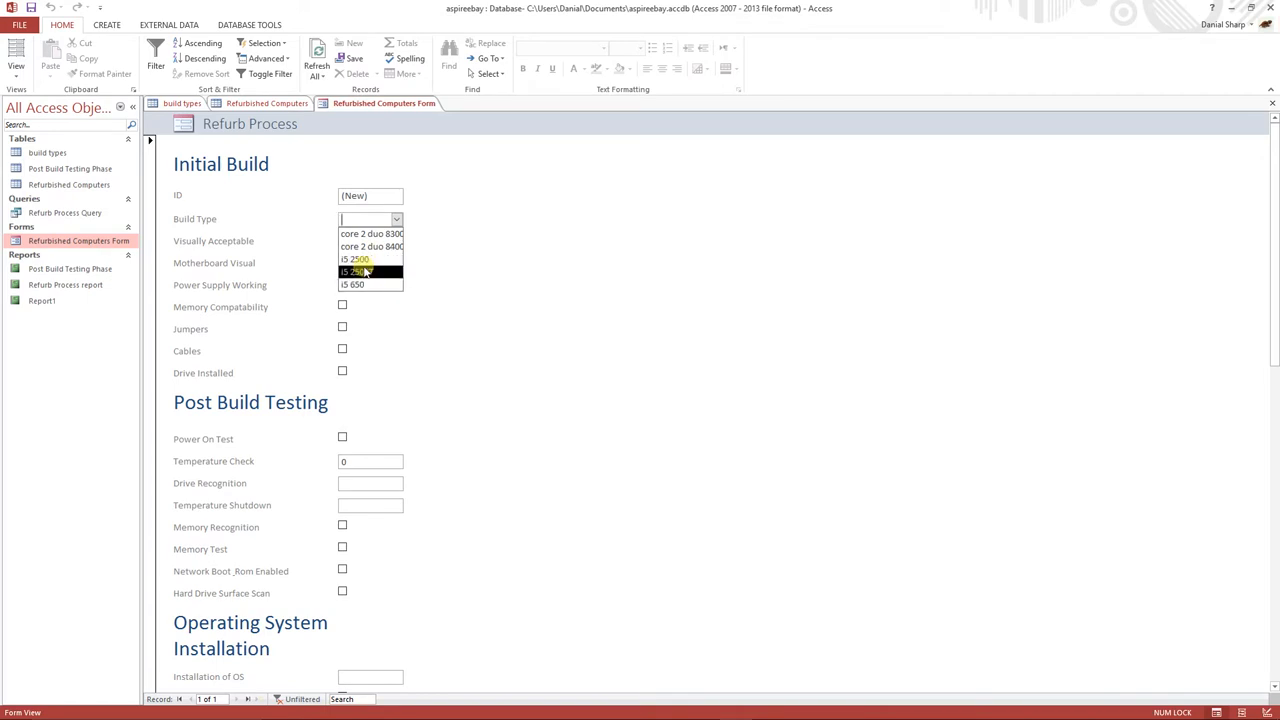
click(363, 260)
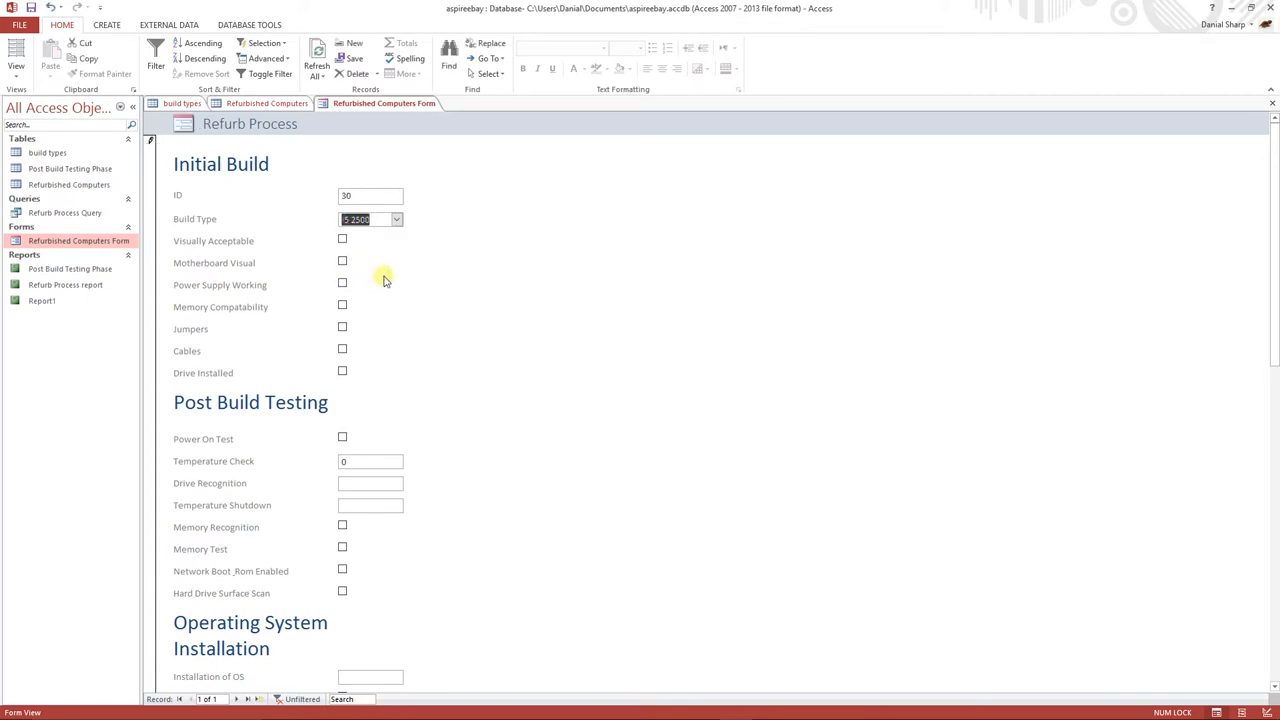
Mark all seven Initial Build checks as done, from Visually Acceptable to Drive Installed.
click(343, 241)
click(343, 261)
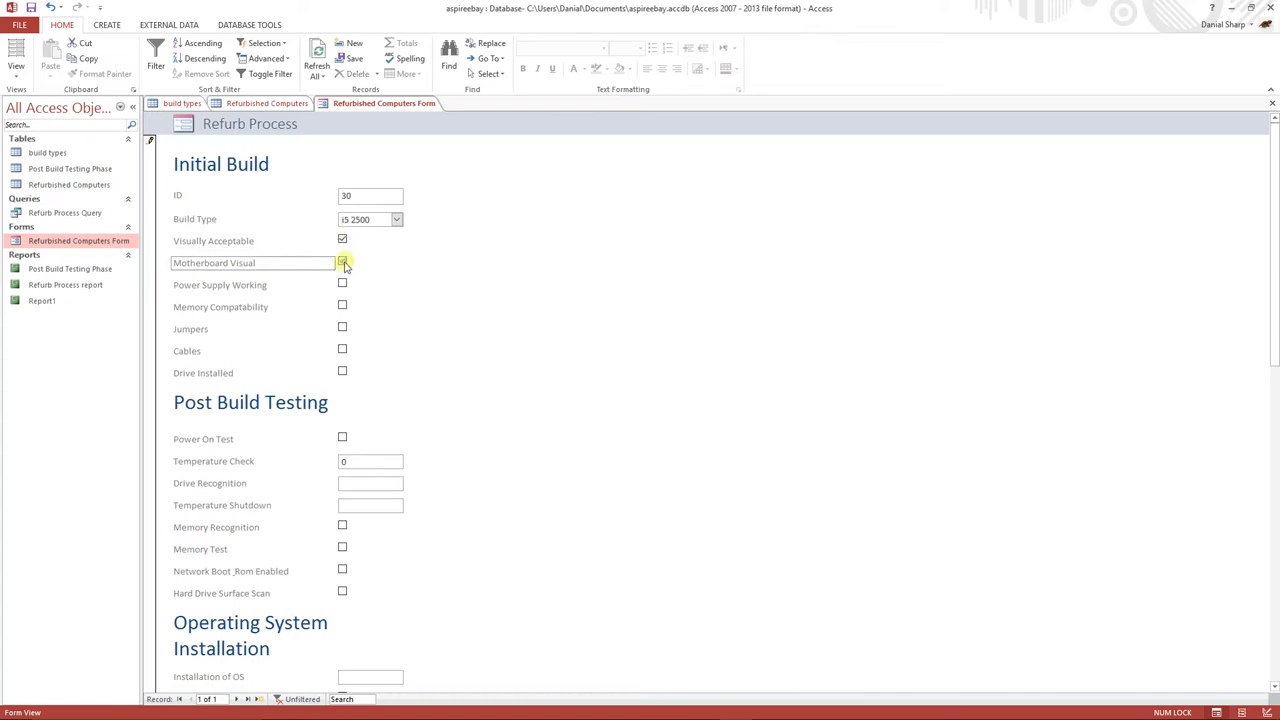
click(343, 285)
click(343, 305)
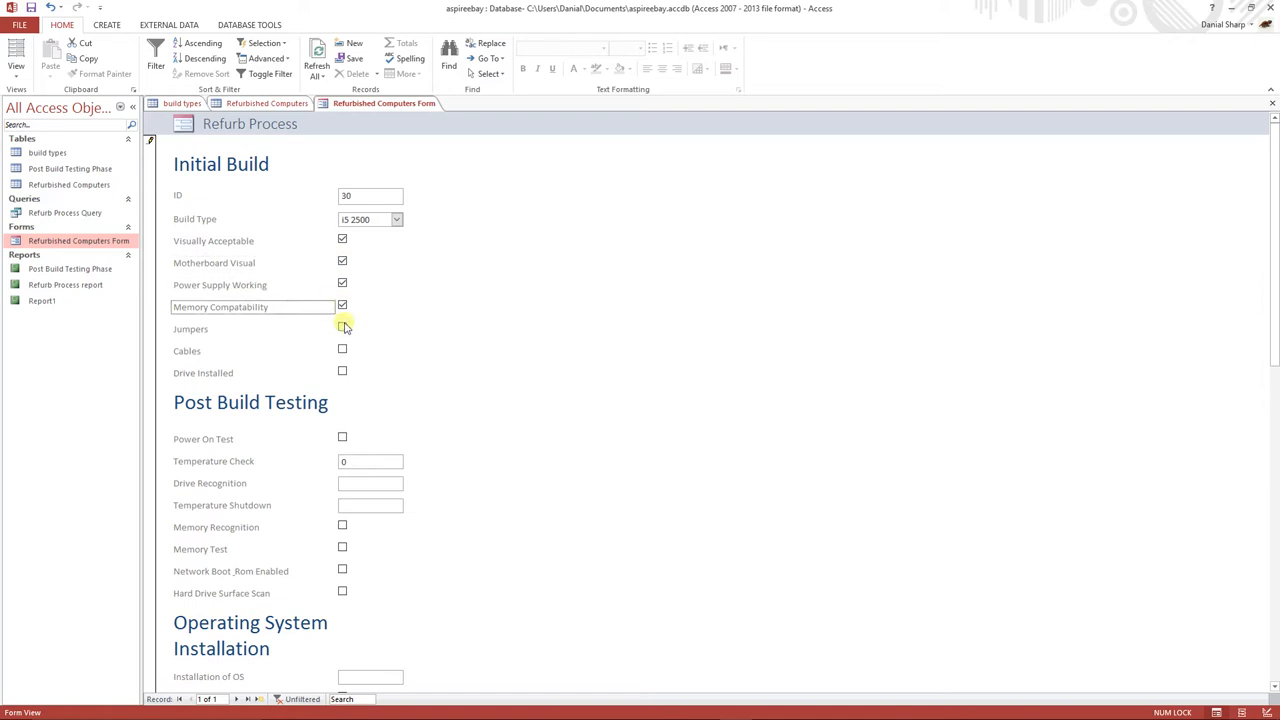
click(343, 328)
click(343, 350)
click(343, 372)
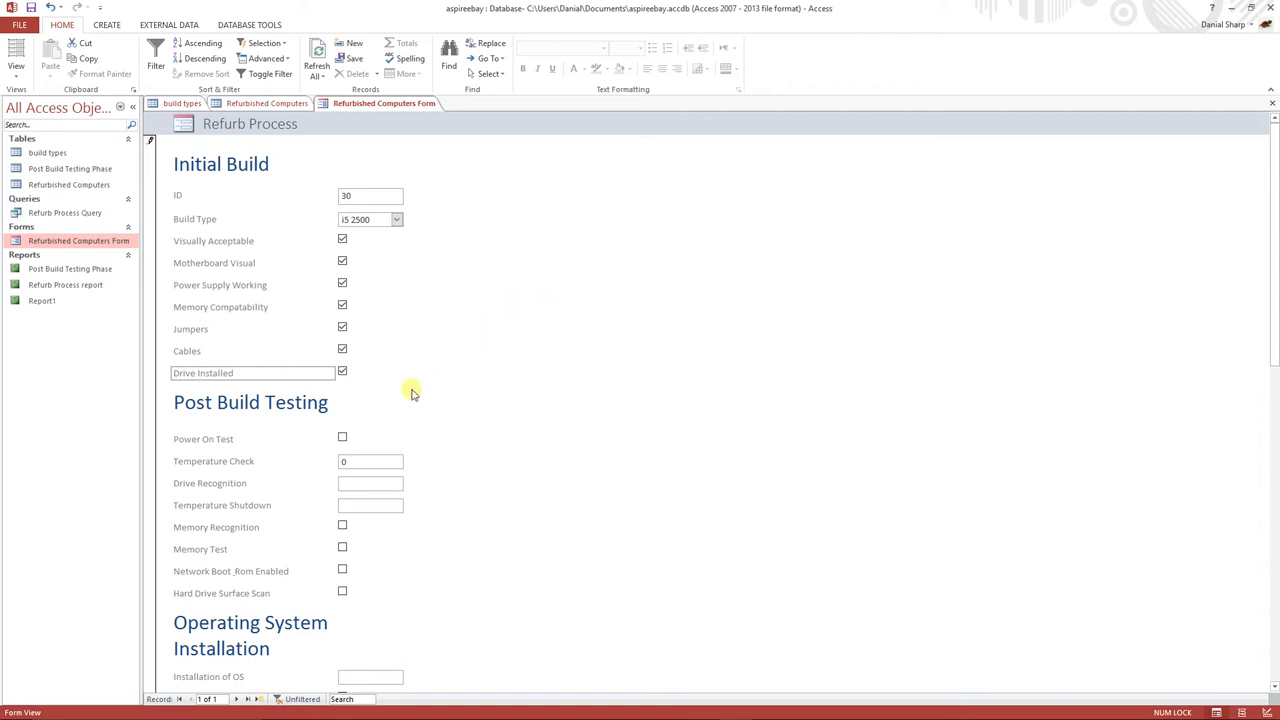
Mark Power On Test as done and enter Temperature Check 40, Drive Recognition "hdd dvd" and Temperature Shutdown 90.
scroll(410, 393, down, 2)
click(342, 311)
click(352, 336)
text(35)
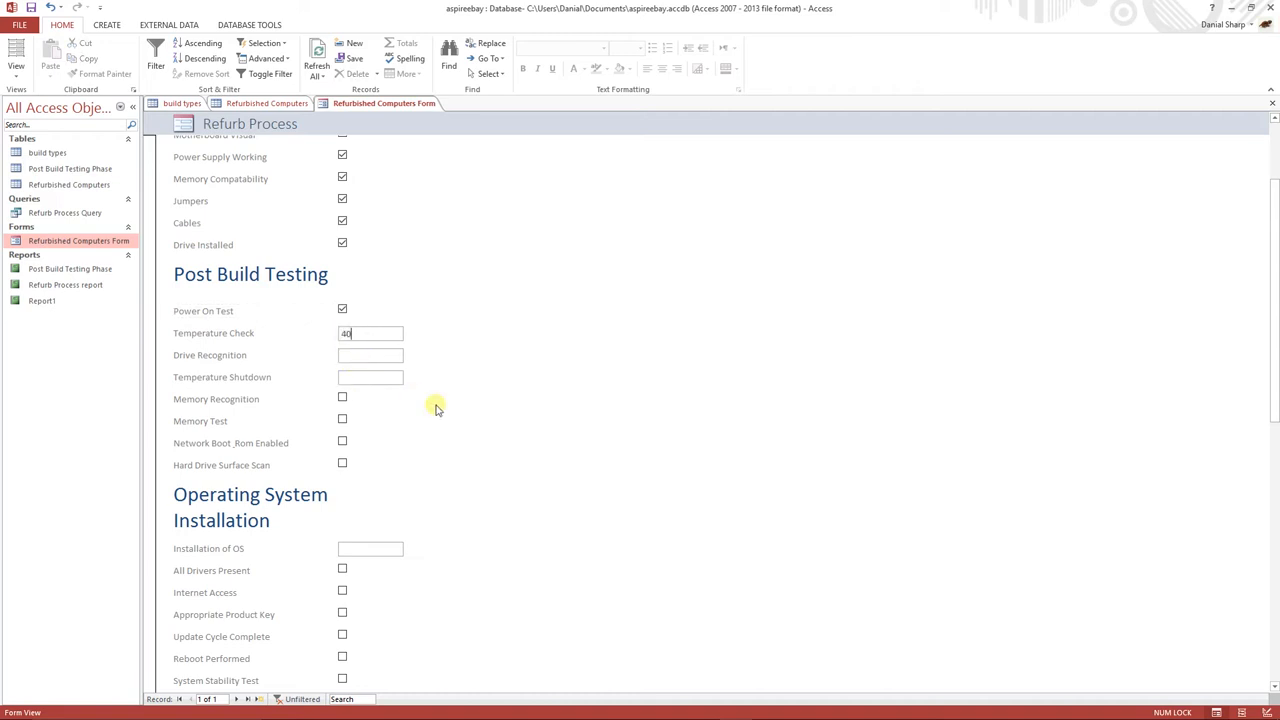
click(404, 358)
click(372, 379)
Mark Memory Recognition, Memory Test, Network Boot Rom Enabled and Hard Drive Surface Scan as done.
click(342, 399)
click(342, 420)
click(342, 443)
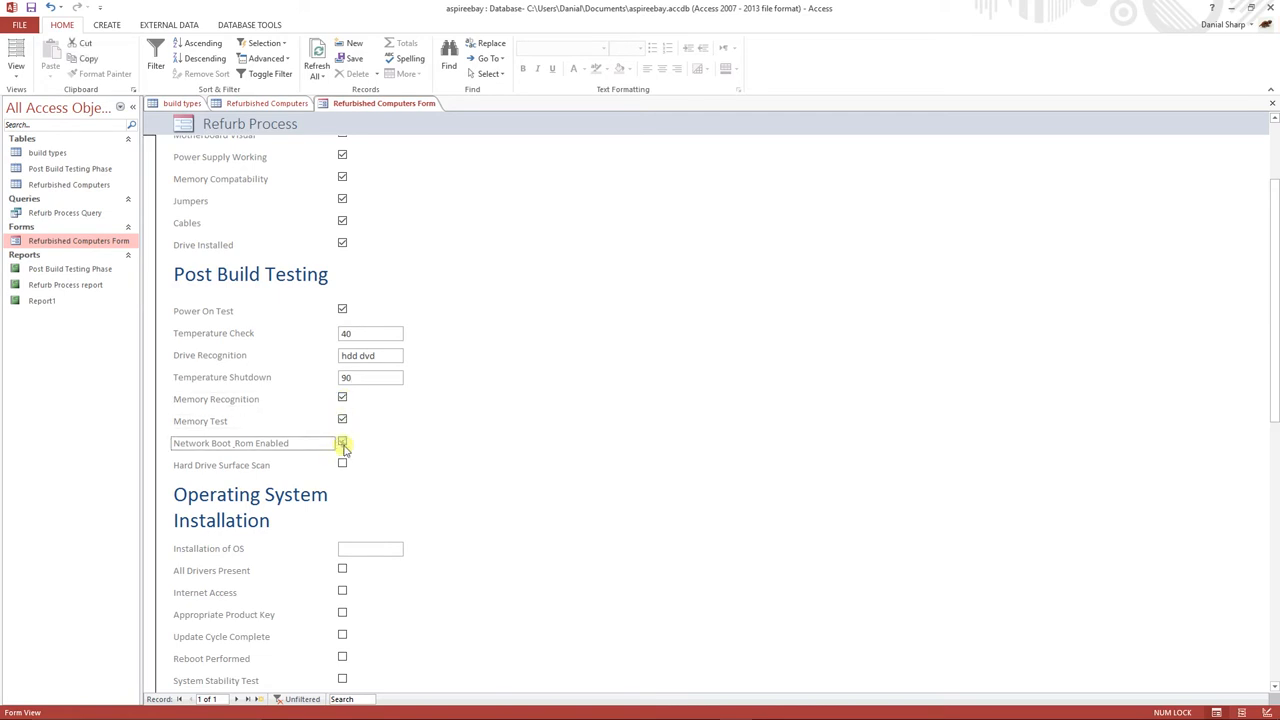
click(342, 465)
Enter "Win 7 pro 64" as the Installation of OS and mark every other Operating System Installation check as done.
scroll(429, 483, down, 2)
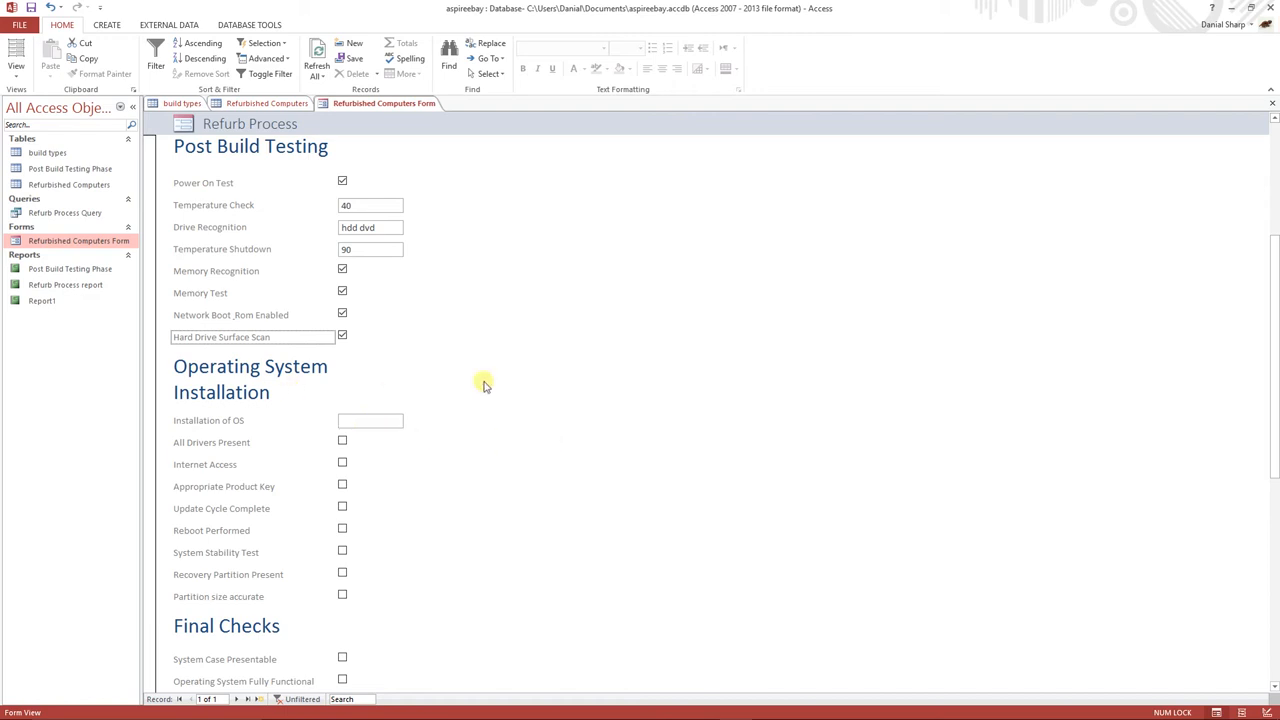
click(392, 422)
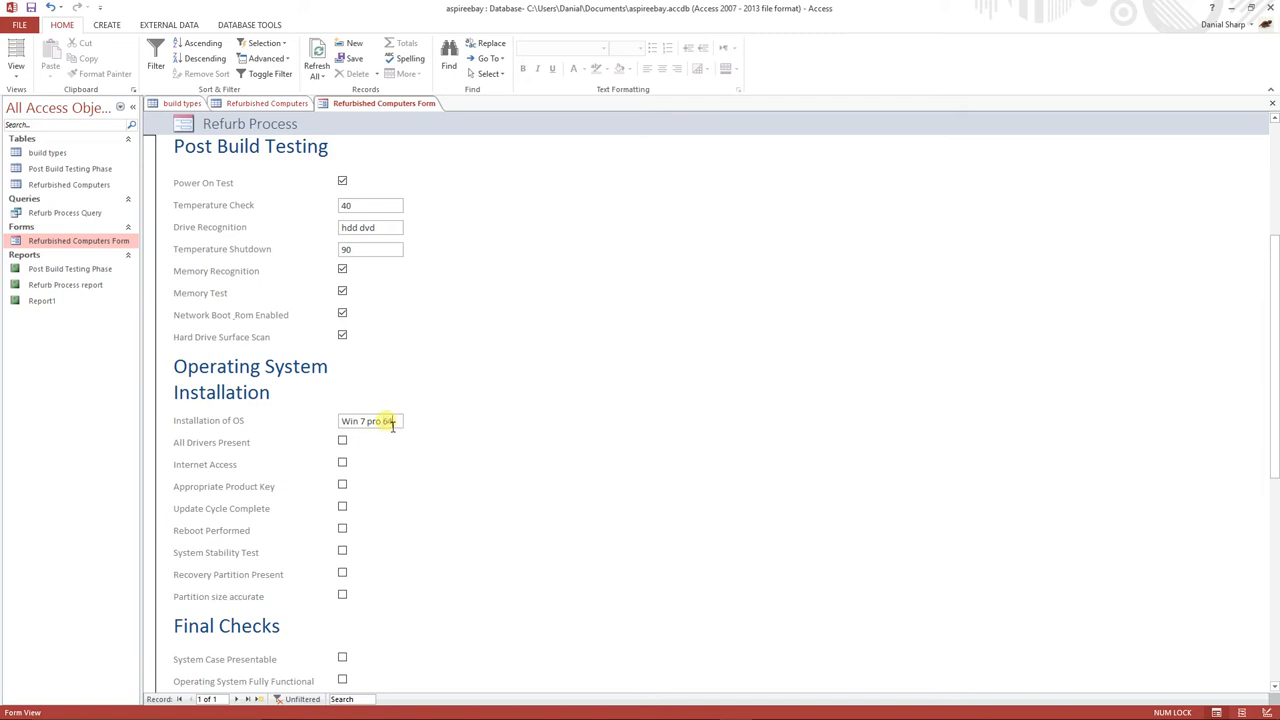
click(342, 443)
click(343, 465)
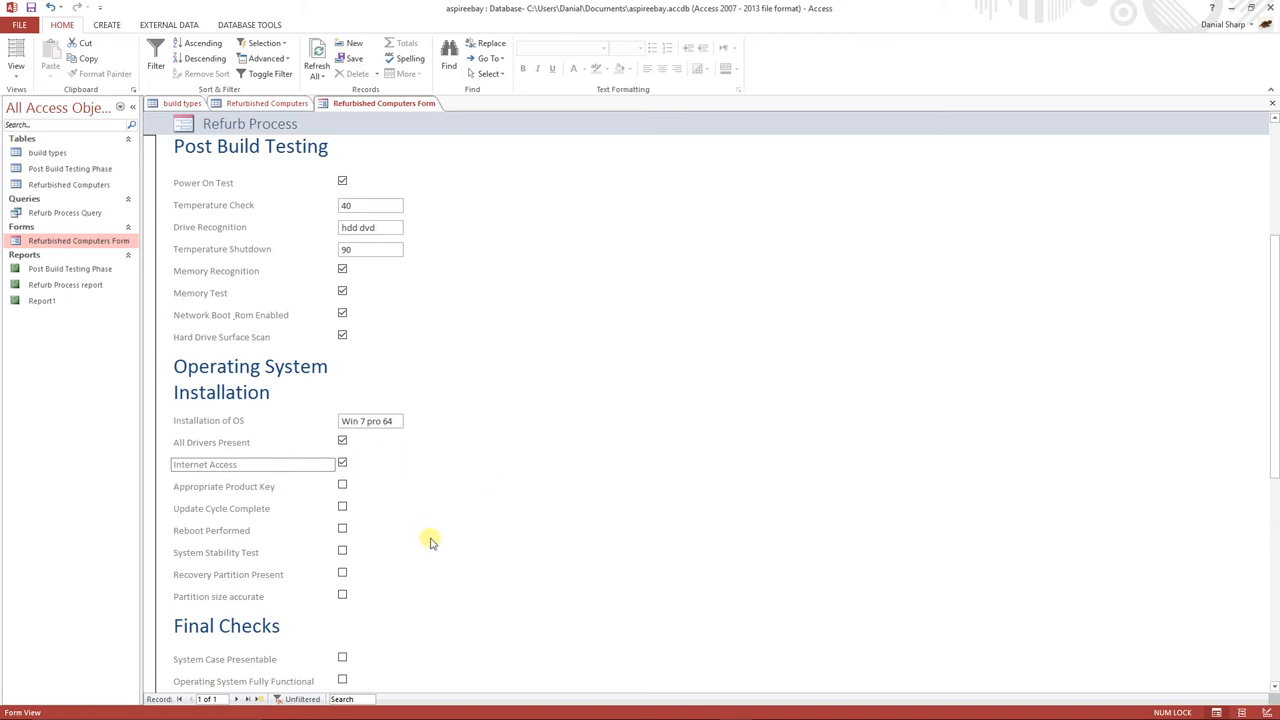
click(343, 486)
click(343, 507)
click(343, 530)
click(342, 552)
click(342, 574)
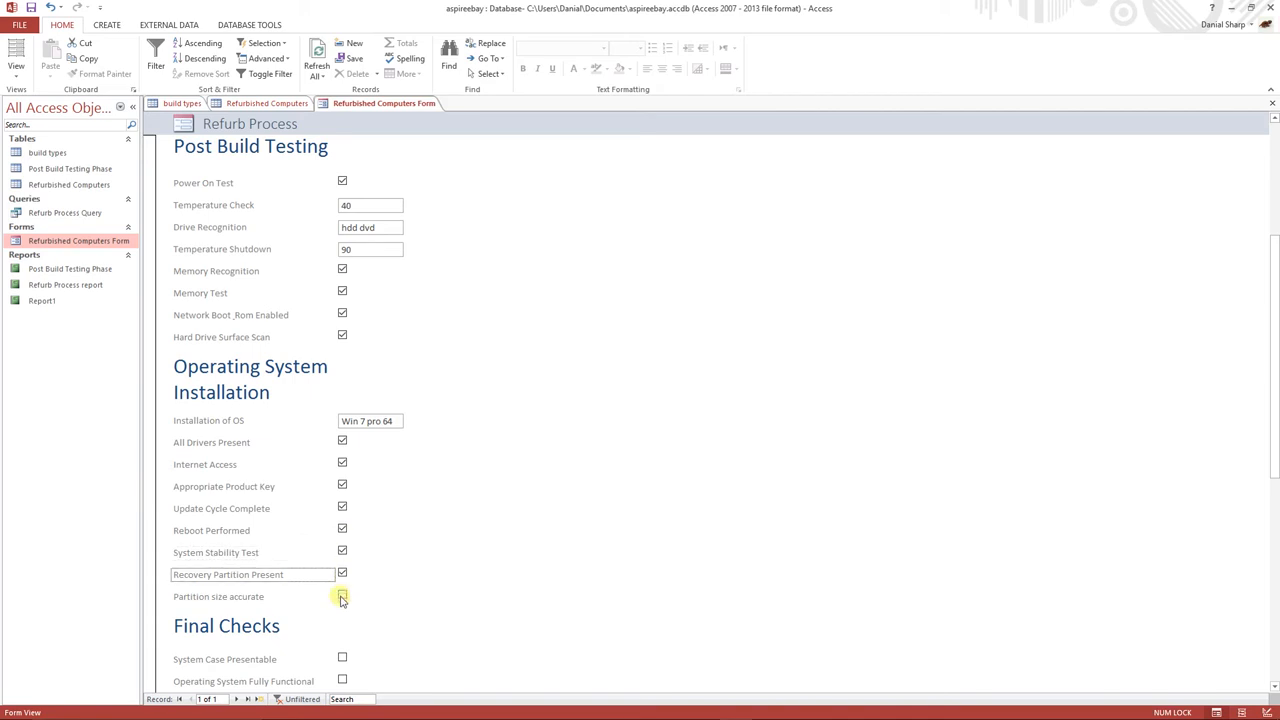
click(342, 596)
Mark all six Final Checks as done, from System Case Presentable to PXE Disabled.
scroll(381, 577, down, 1)
scroll(381, 577, down, 1)
click(342, 401)
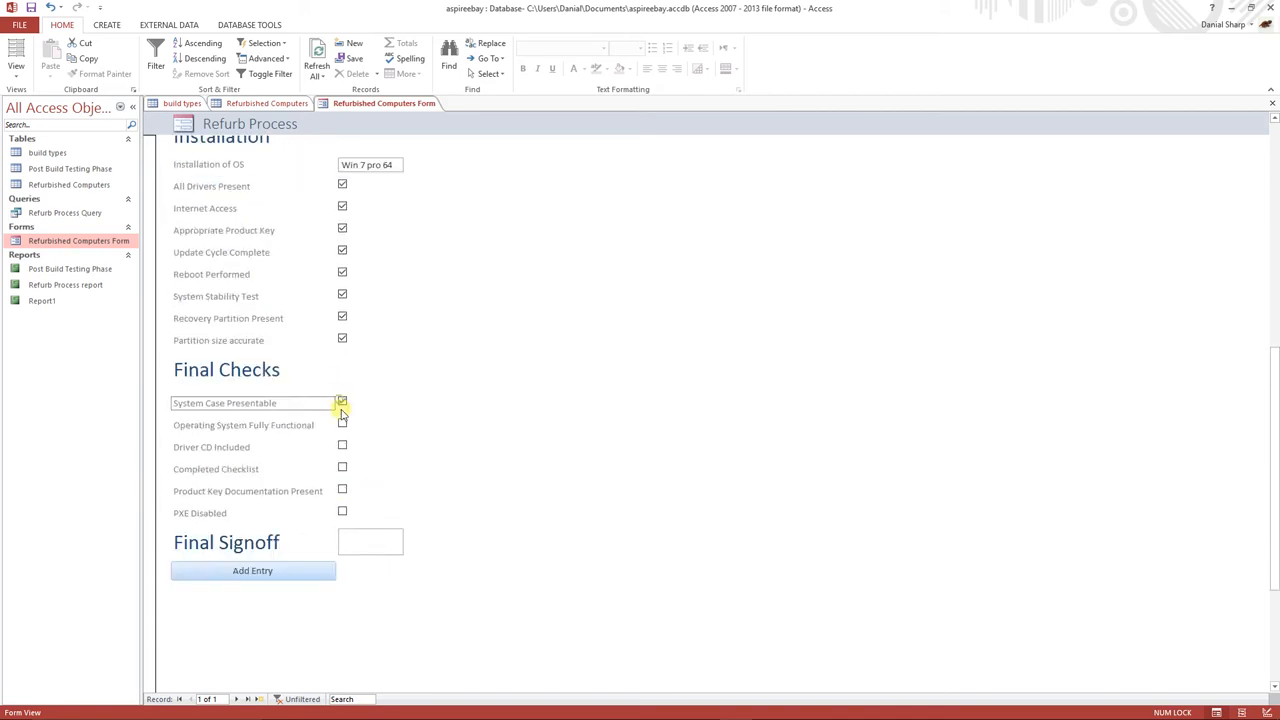
click(342, 424)
click(342, 446)
click(342, 468)
click(342, 490)
click(342, 511)
Enter the technician's name as the Final Signoff and add the entry to the database.
click(363, 538)
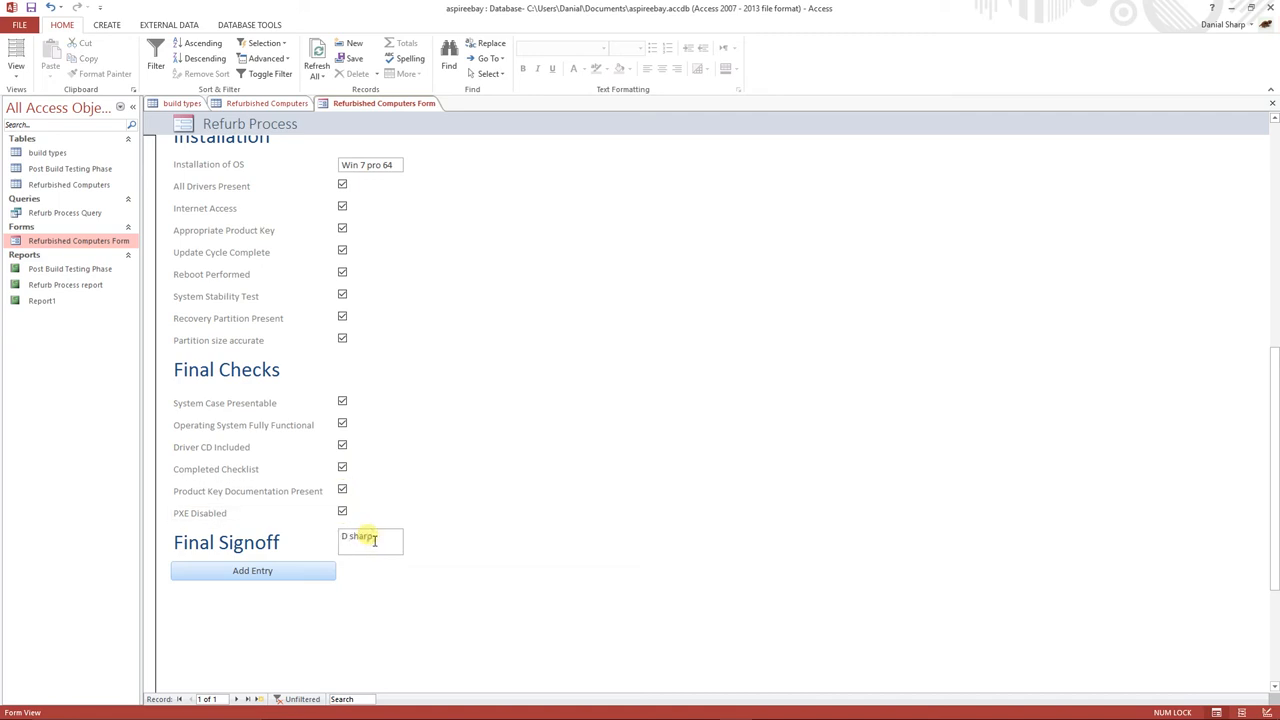
click(295, 570)
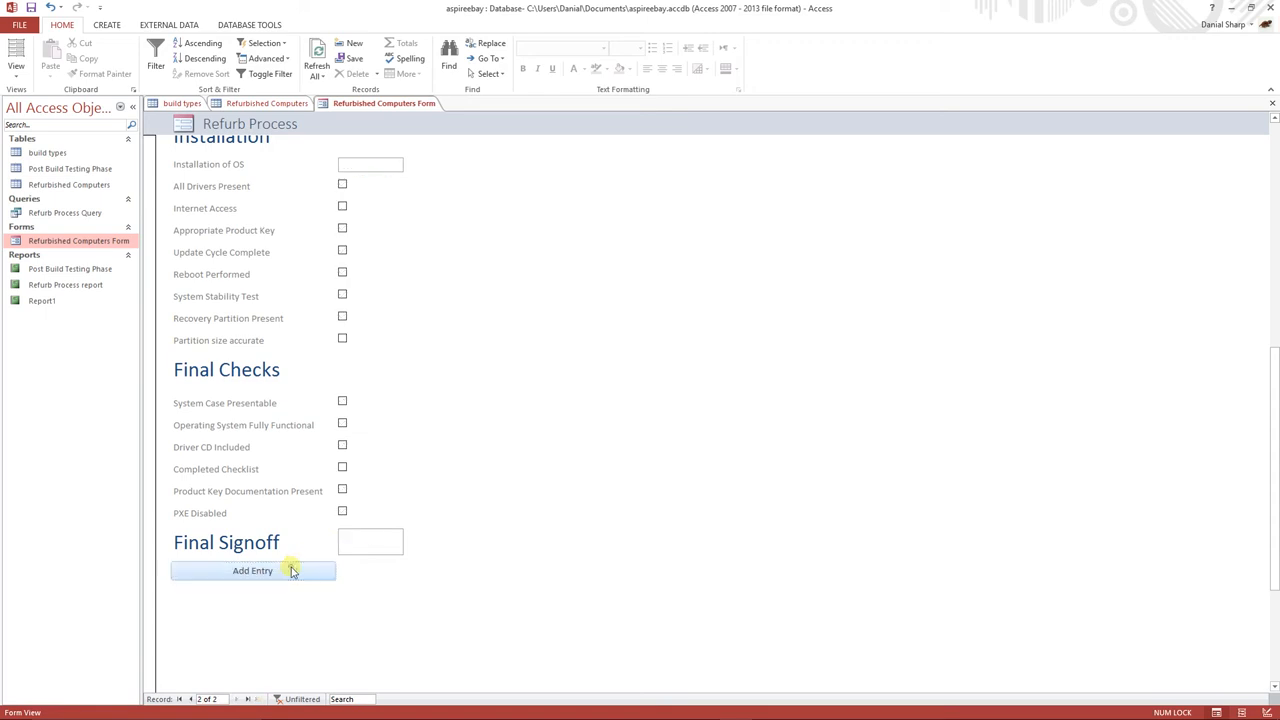
Close the outdated Refurbished Computers table and reopen it to load the newly added record.
click(265, 103)
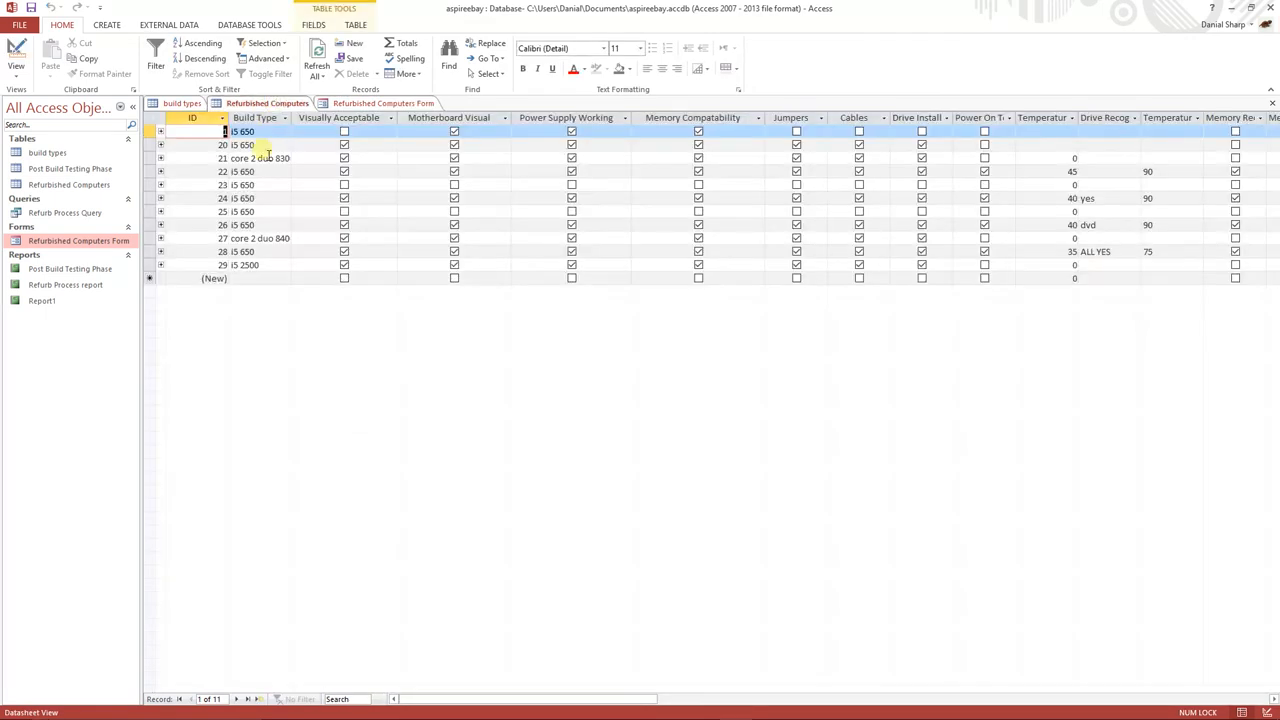
click(230, 268)
right_click(270, 105)
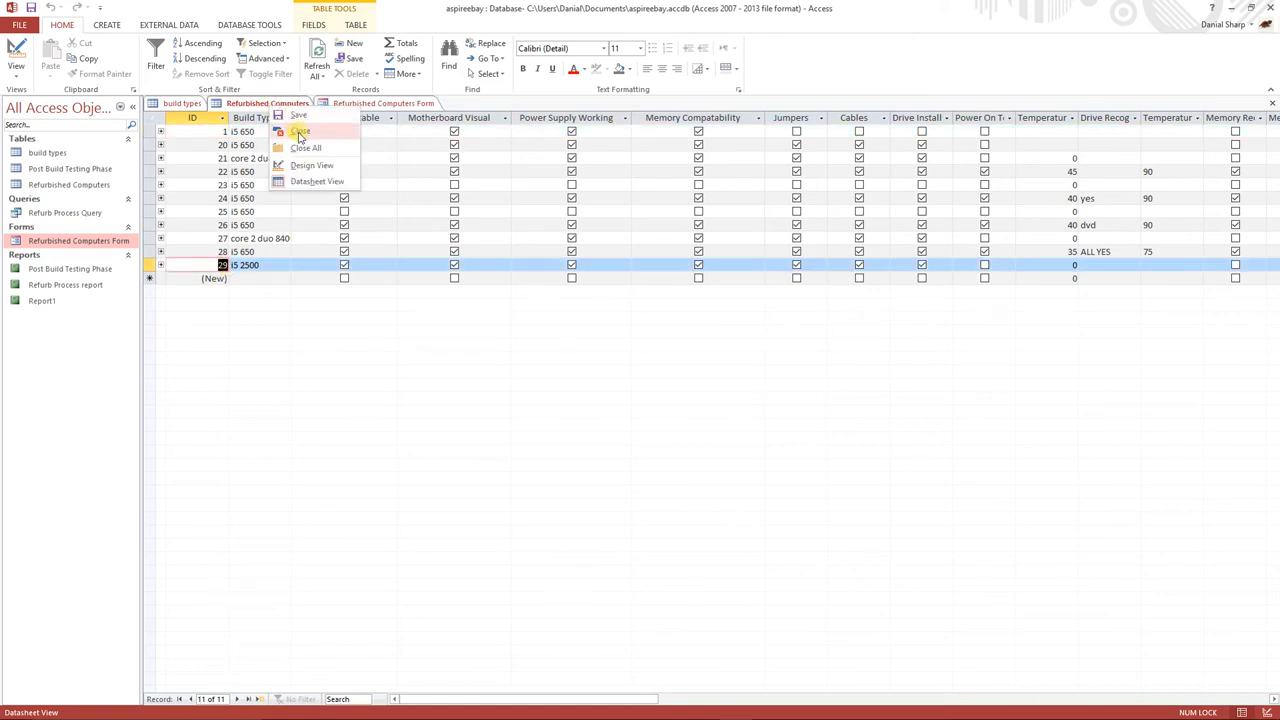
click(300, 135)
click(75, 243)
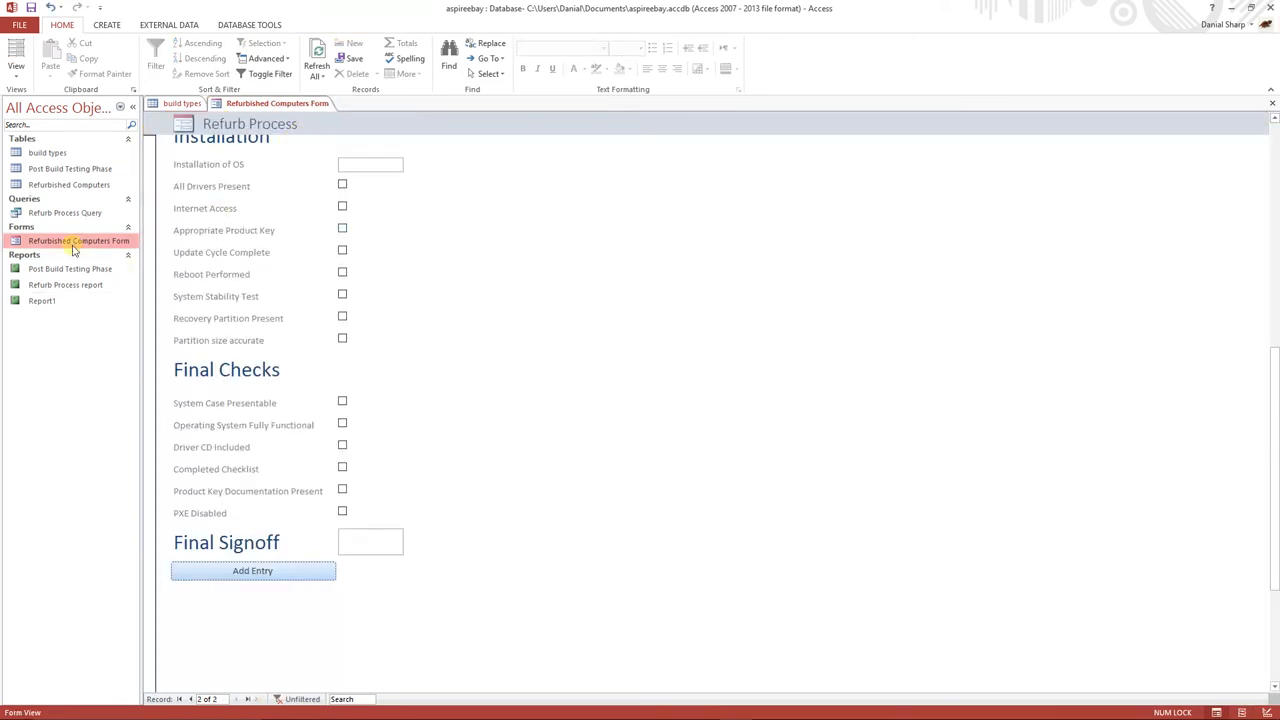
double_click(72, 184)
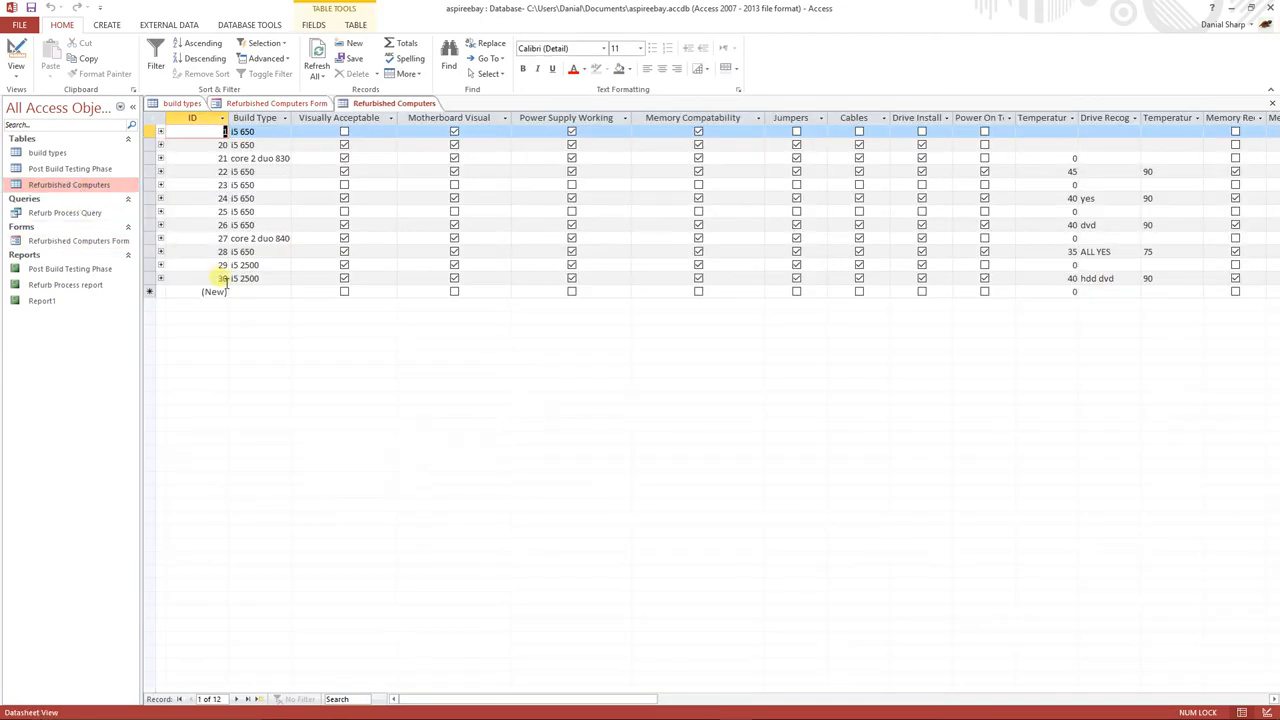
Examine the new record with ID 30 across all columns of the Refurbished Computers table, through to Final Signoff.
click(224, 278)
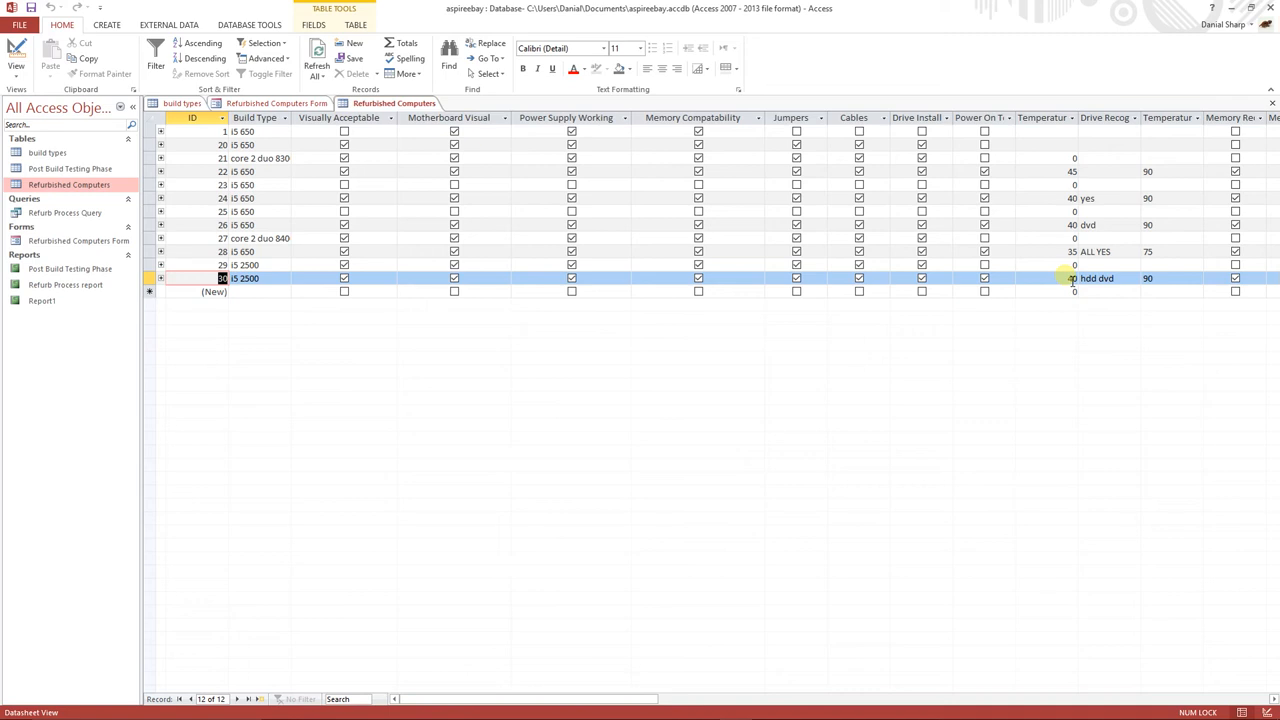
drag(575, 695, 761, 703)
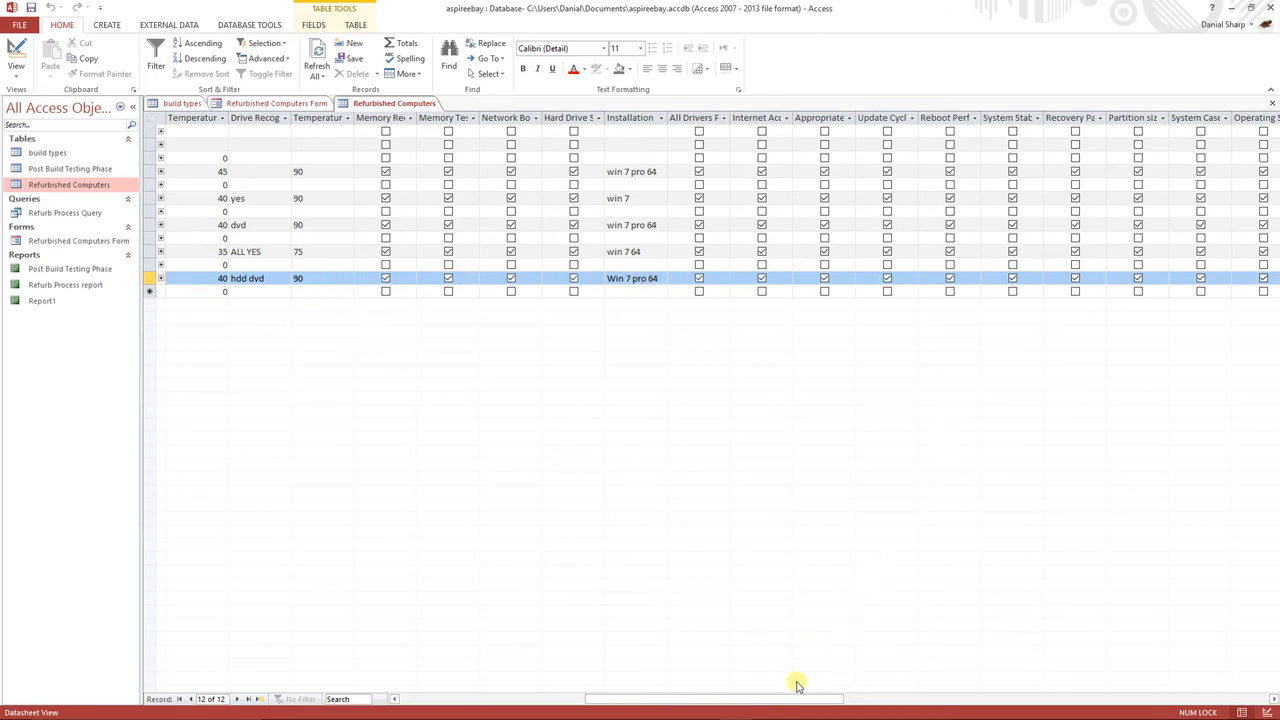
drag(794, 698, 997, 698)
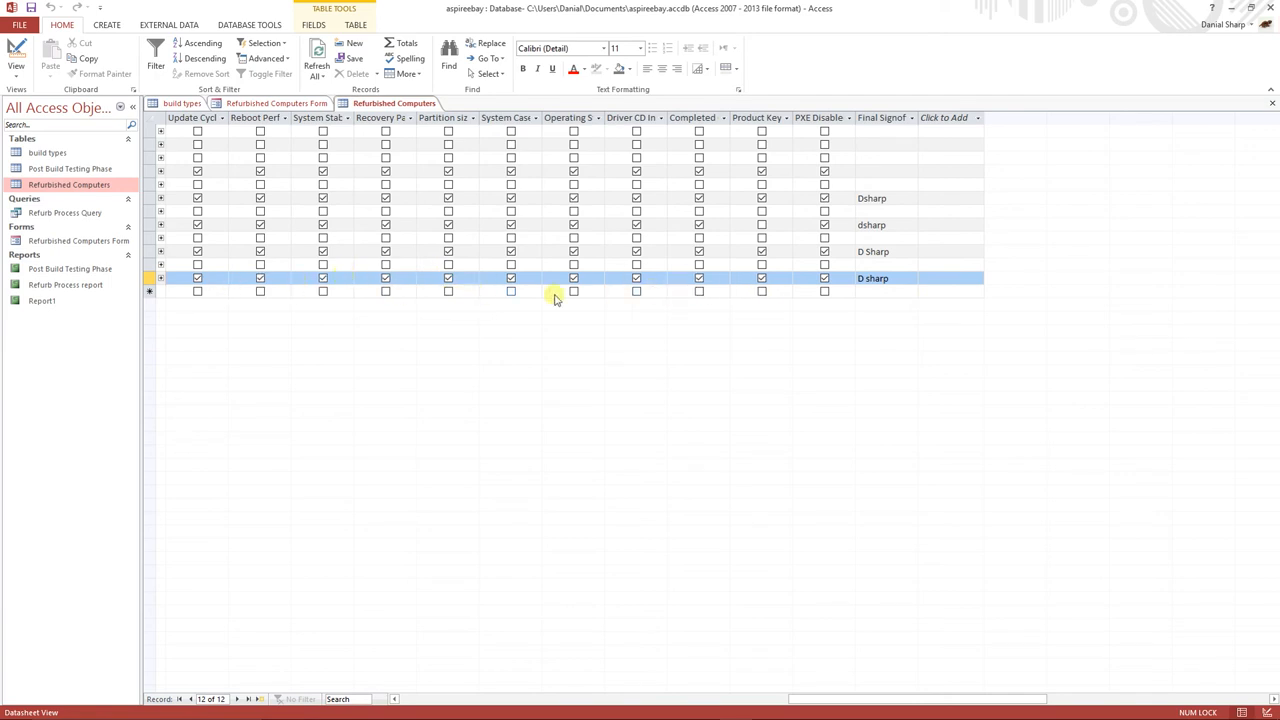
drag(810, 698, 366, 711)
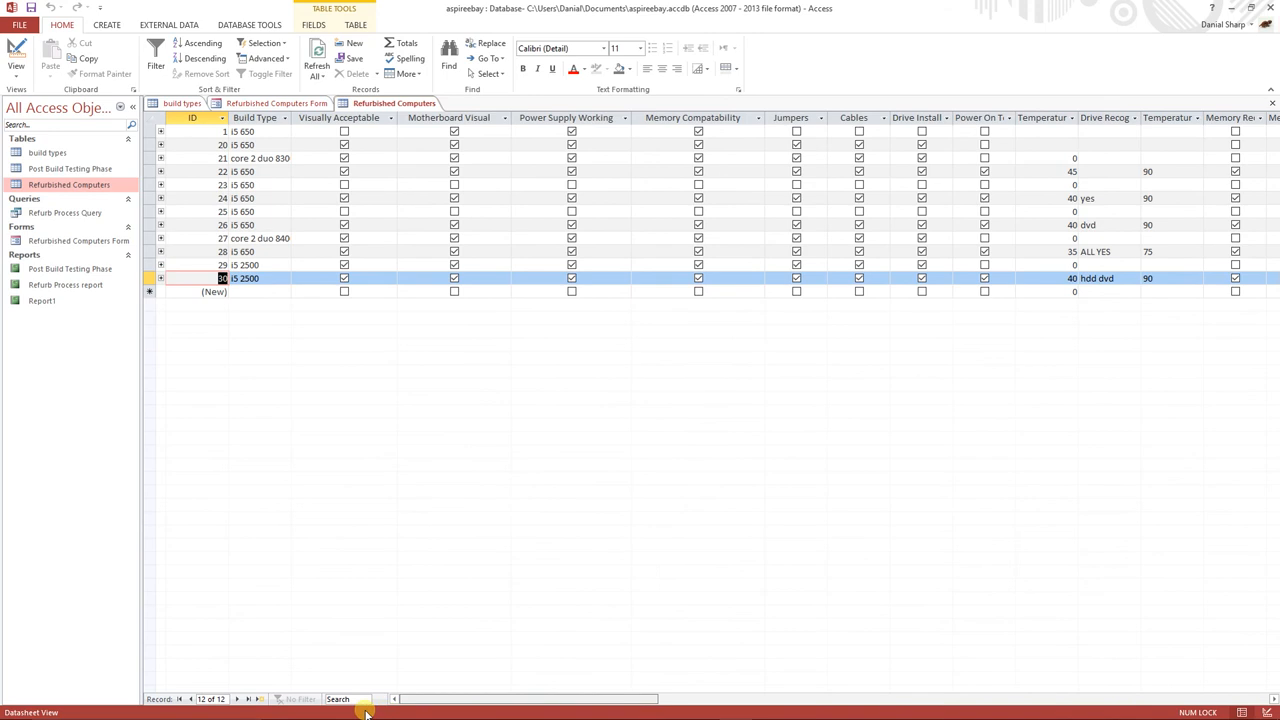
Close the Refurbished Computers table, the Refurbished Computers Form and the build types table.
right_click(376, 105)
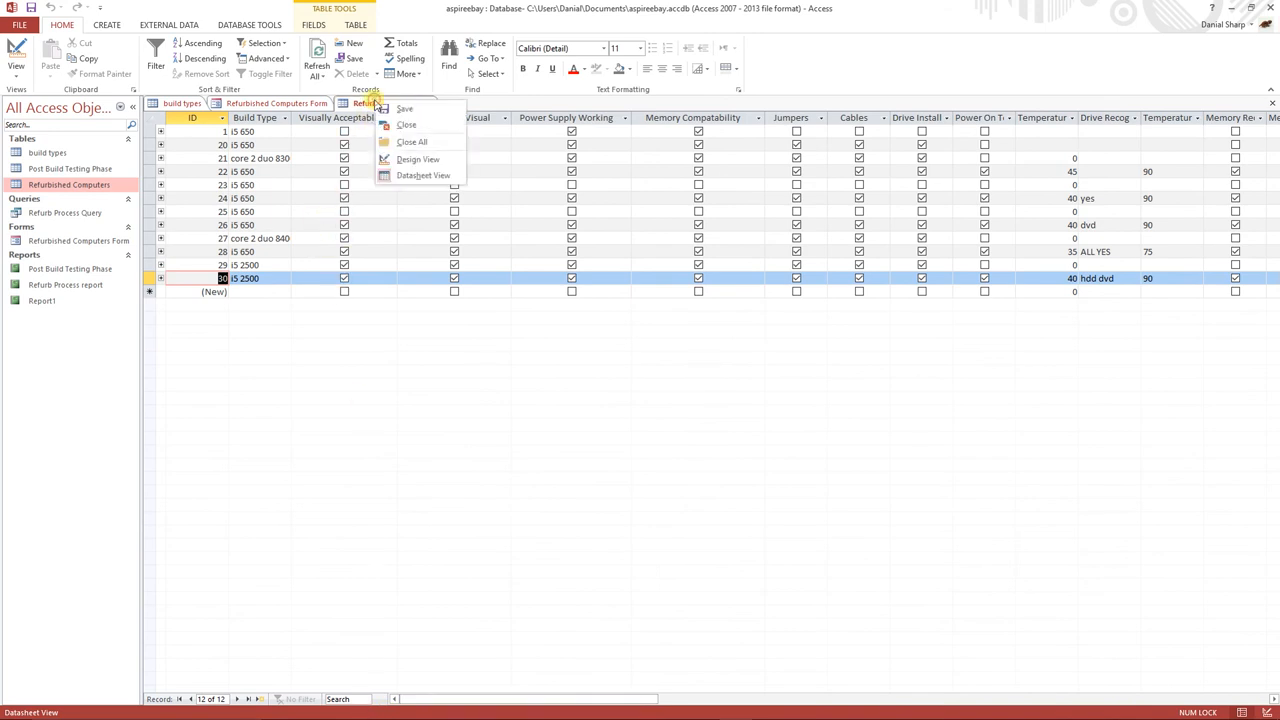
click(393, 128)
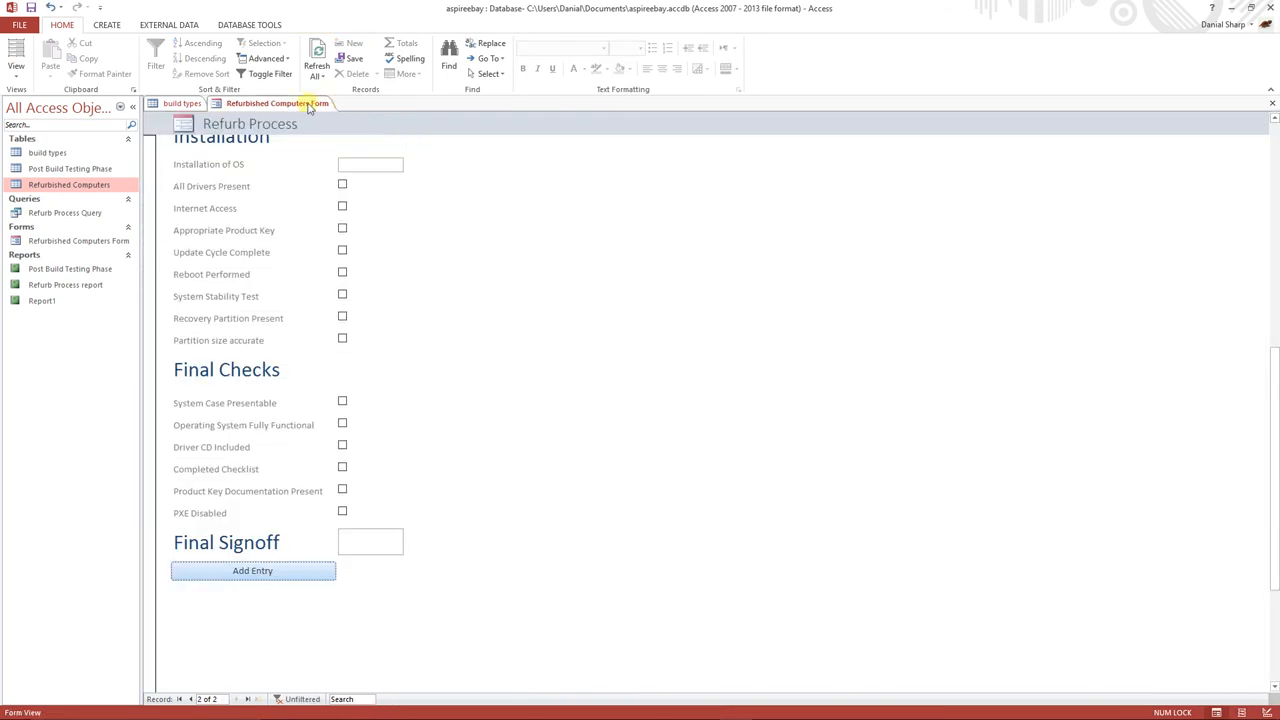
right_click(310, 105)
click(318, 129)
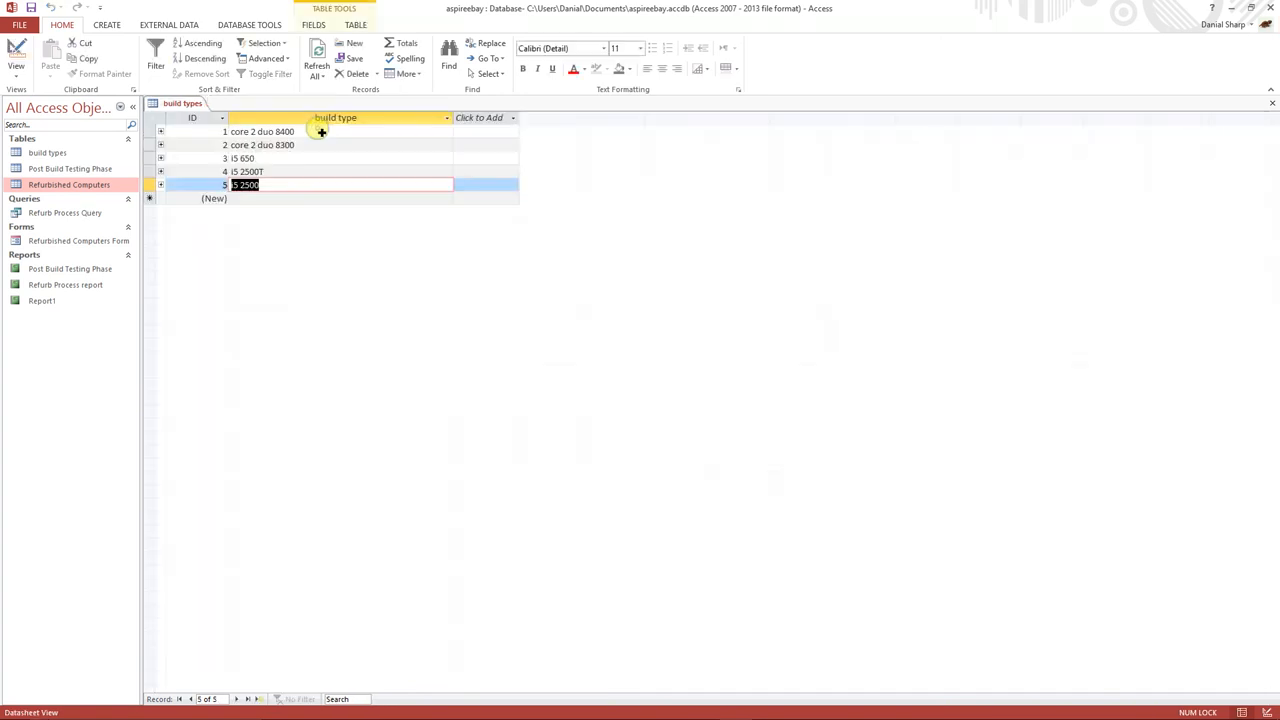
right_click(190, 105)
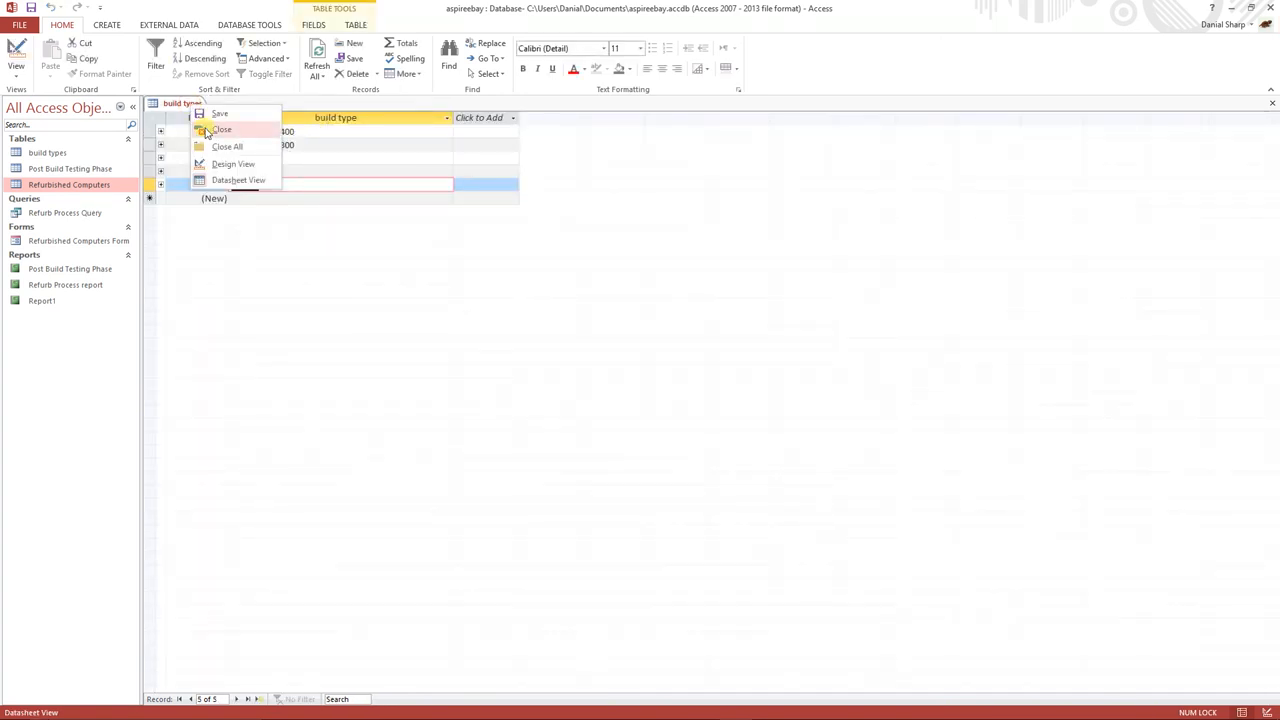
click(206, 131)
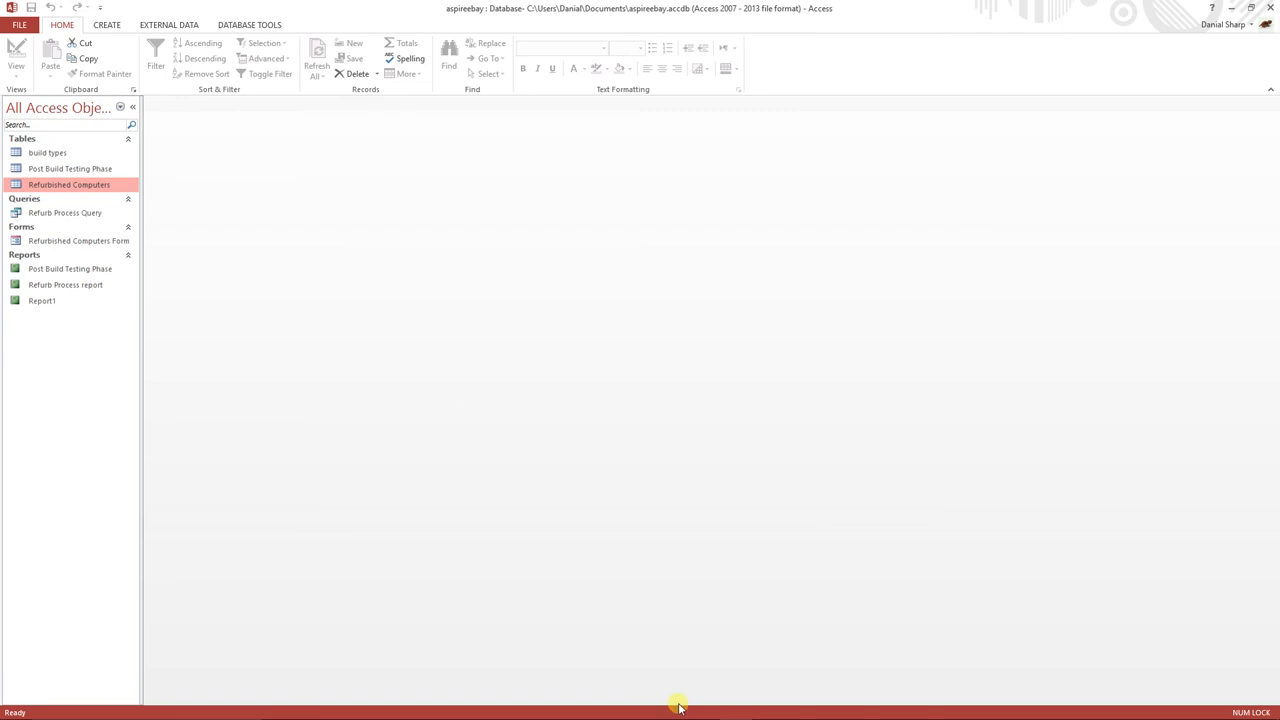
mouse_move(716, 712)
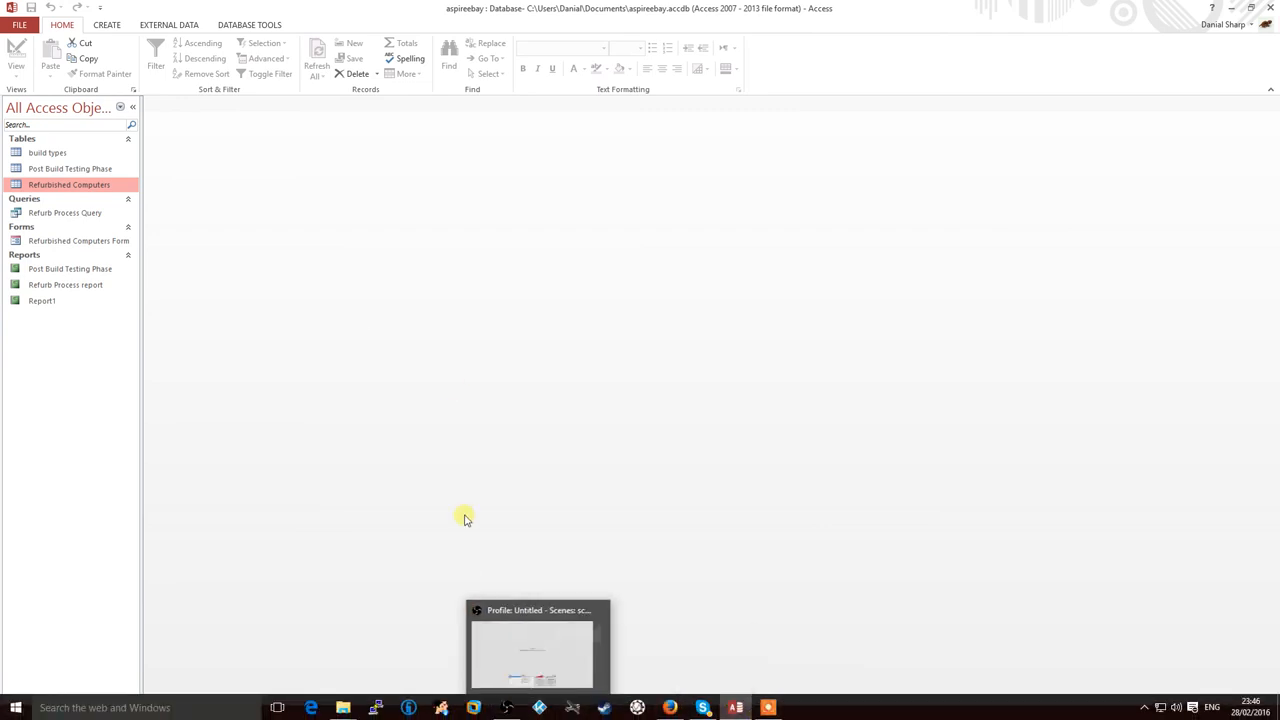